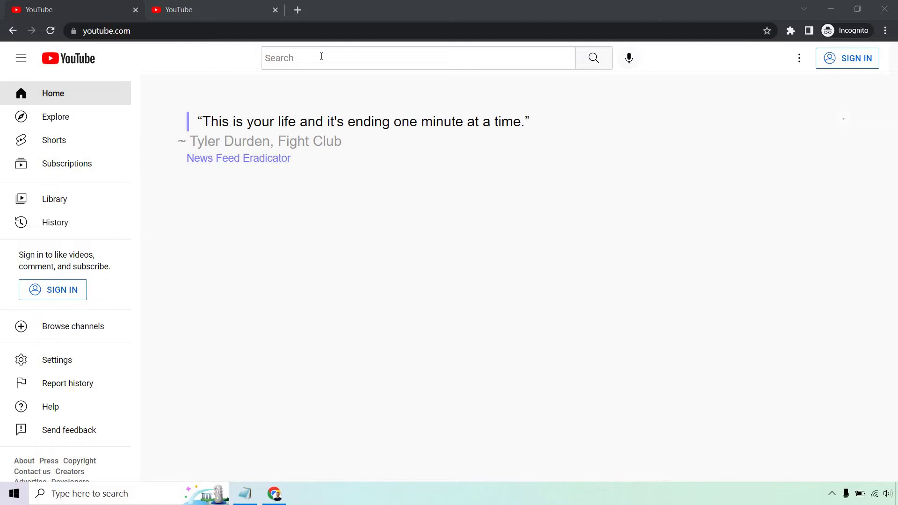
Enter 'clickbank a' in the home page search box to bring up autocomplete suggestions
click(322, 57)
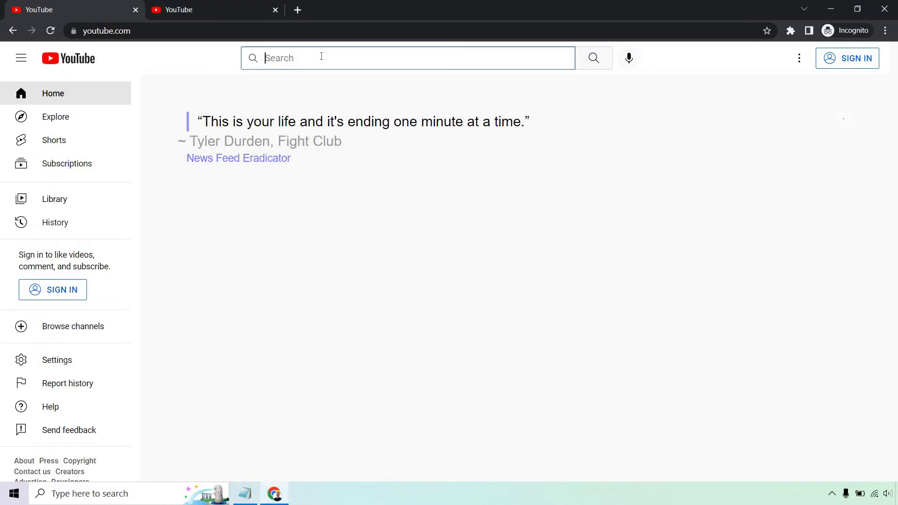
text(clickbank)
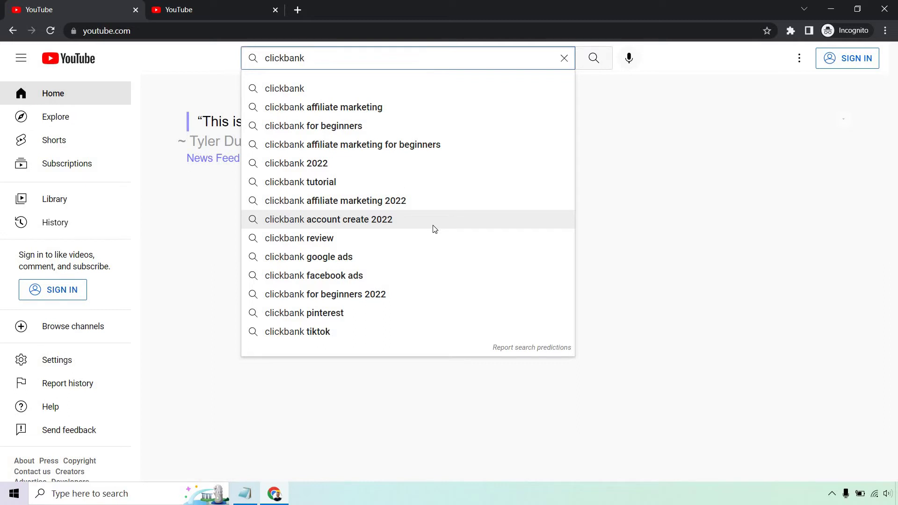
text(a)
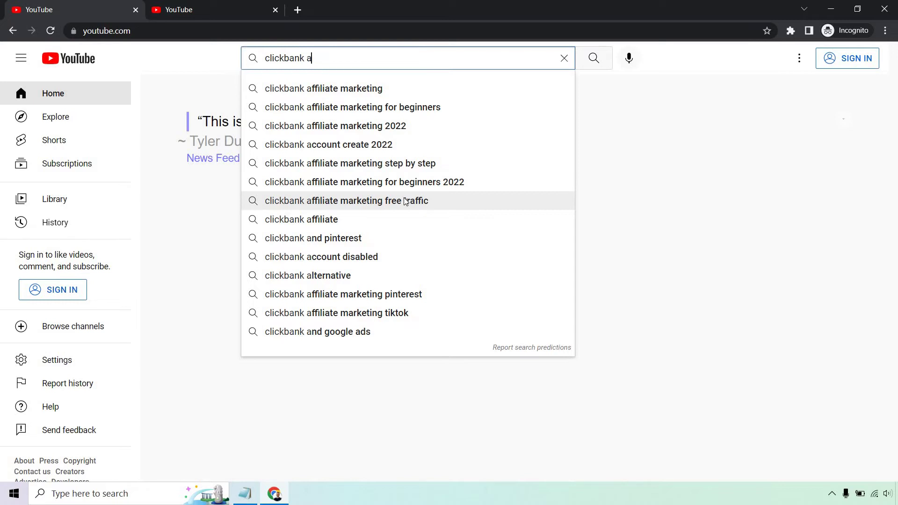
Move to the 'clickbank account create 2022' suggestion and select the whole query
key(Down)
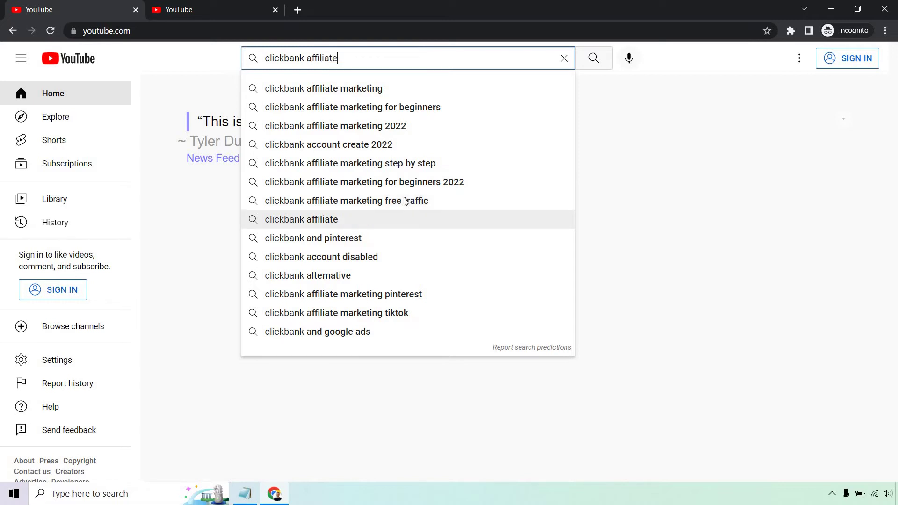
key(Up)
key(Up)
key(Up)
key(Up)
key(Up)
key(Up)
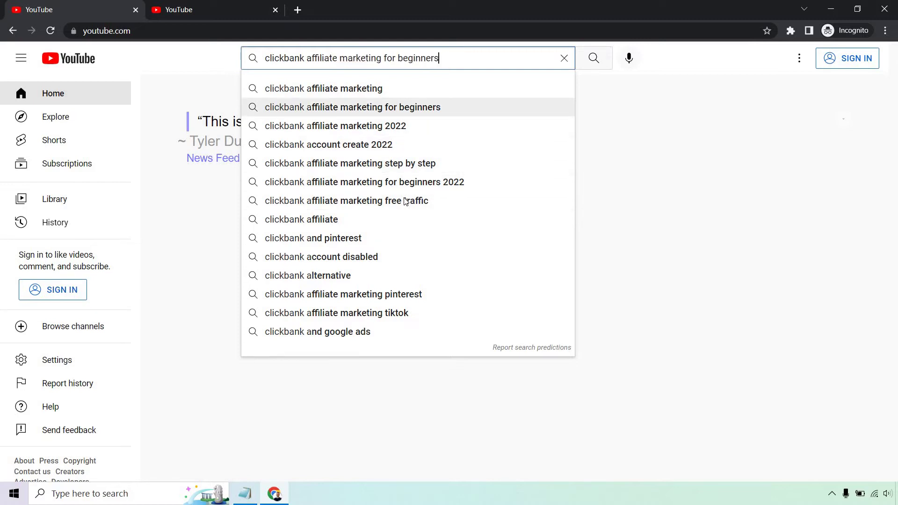
key(Down)
key(Down)
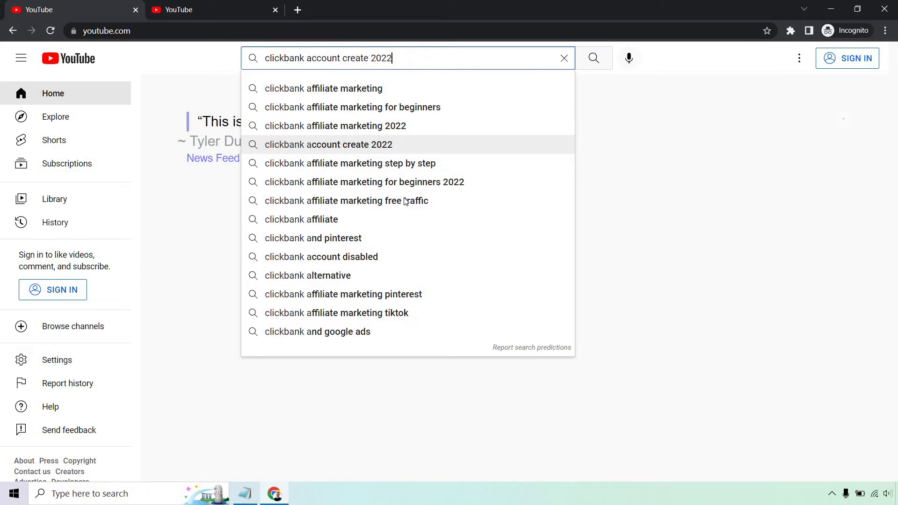
key(ctrl+a)
key(ctrl+c)
Paste and run the 'clickbank account create 2022' search in the second YouTube tab
click(201, 7)
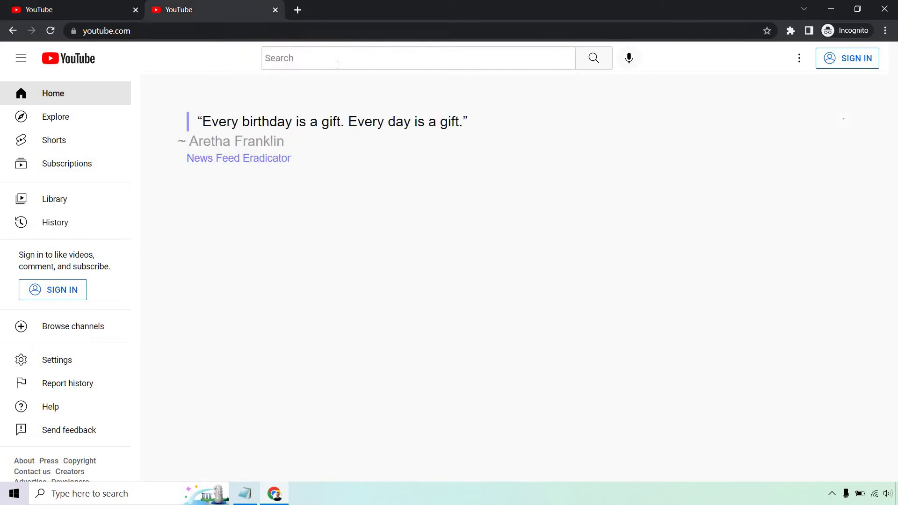
click(337, 56)
key(ctrl+v)
key(Return)
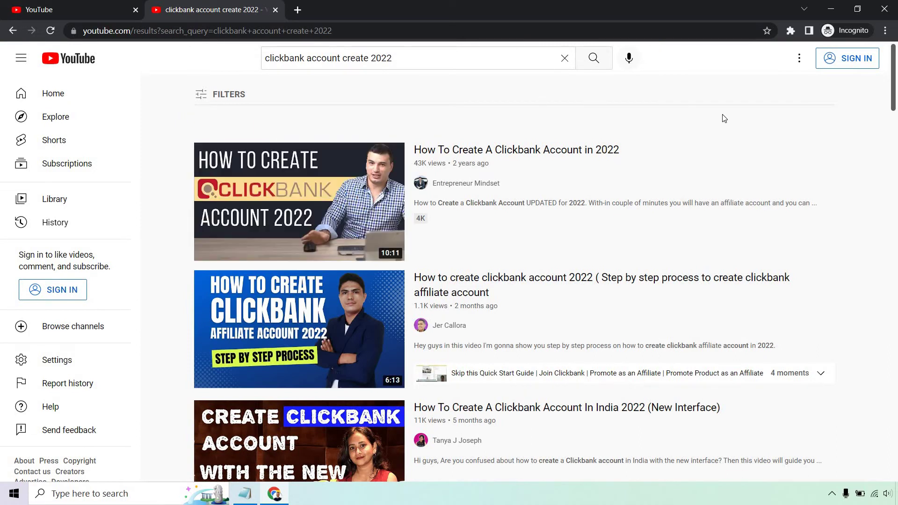
Scroll down through the Clickbank account tutorial results and back up
scroll(792, 160, down, 2)
scroll(851, 195, down, 3)
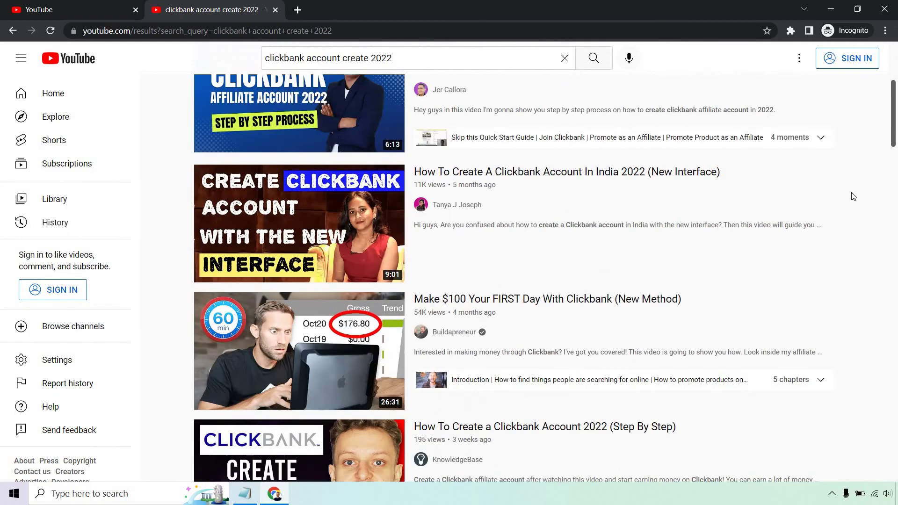
scroll(849, 173, down, 2)
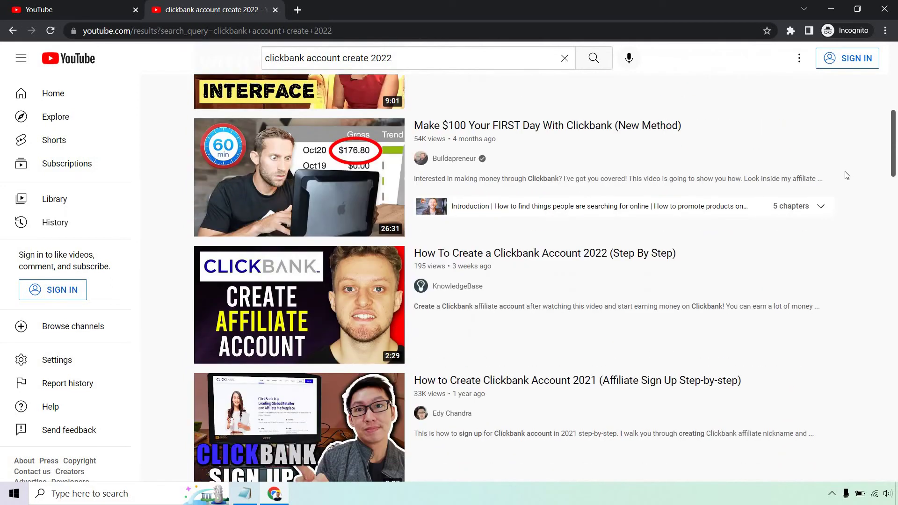
scroll(847, 176, down, 2)
scroll(847, 176, down, 3)
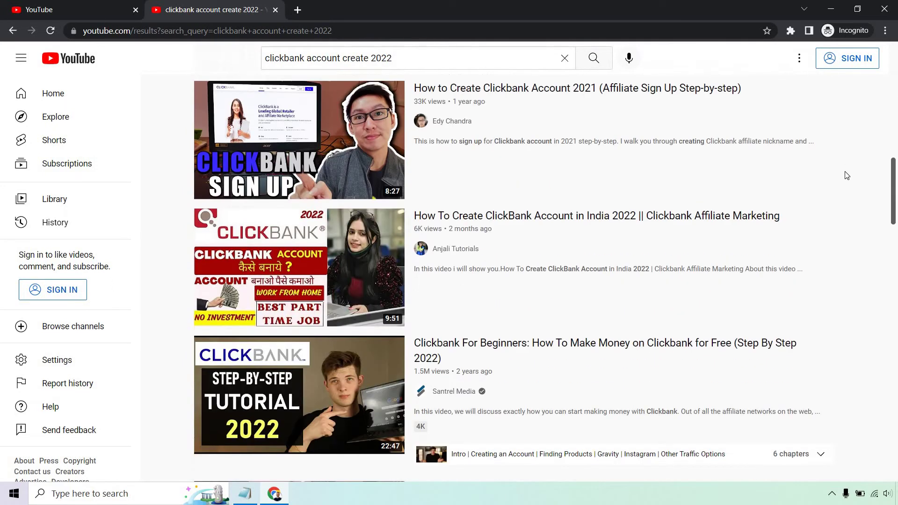
scroll(853, 229, up, 4)
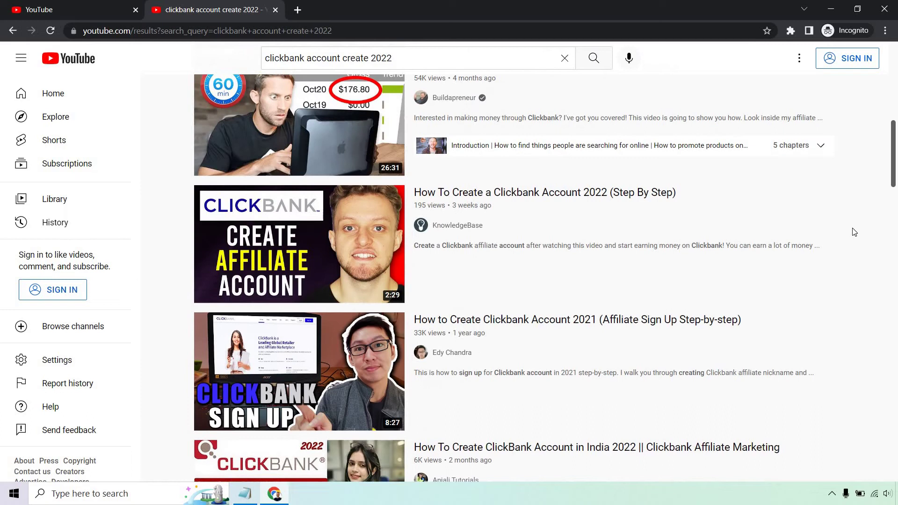
scroll(855, 230, up, 8)
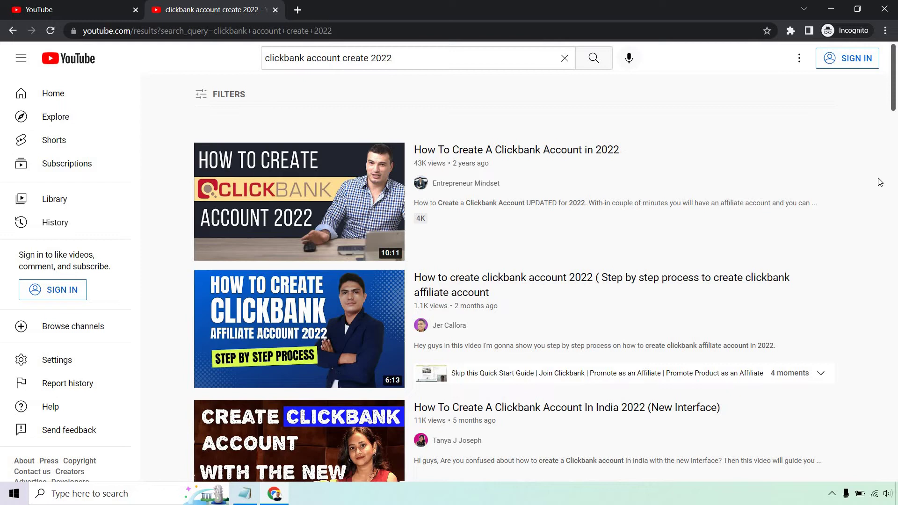
Back on the first tab, browse clickbank suggestions such as 'clickbank and pinterest'
click(114, 6)
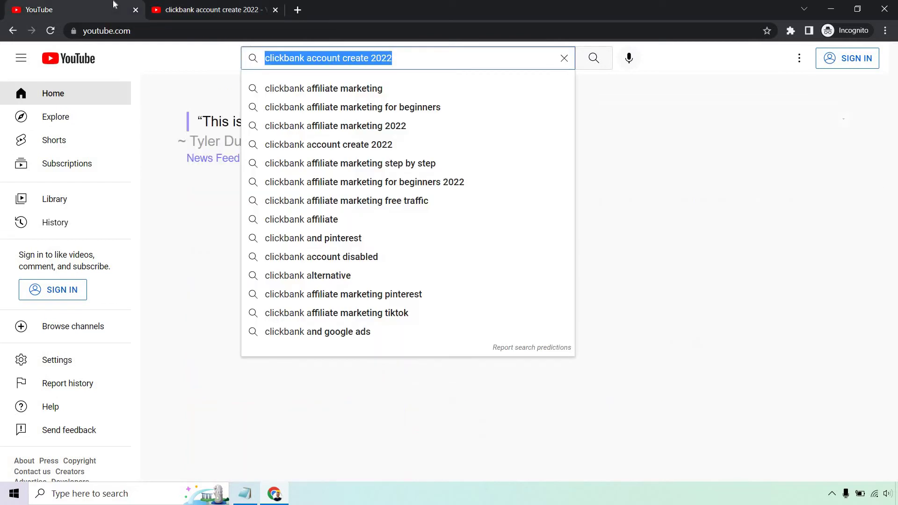
key(Down)
key(Down)
key(Down)
key(Down)
key(Down)
key(Down)
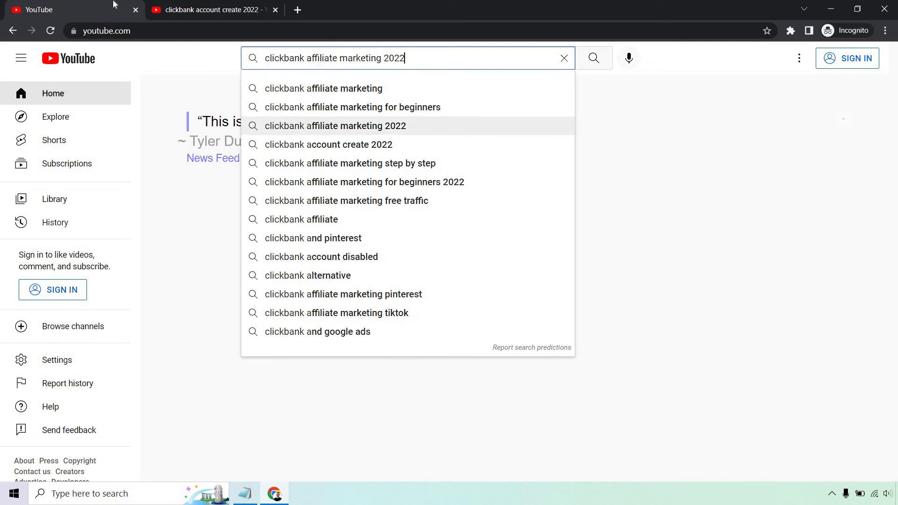
key(Down)
key(Down)
key(Down)
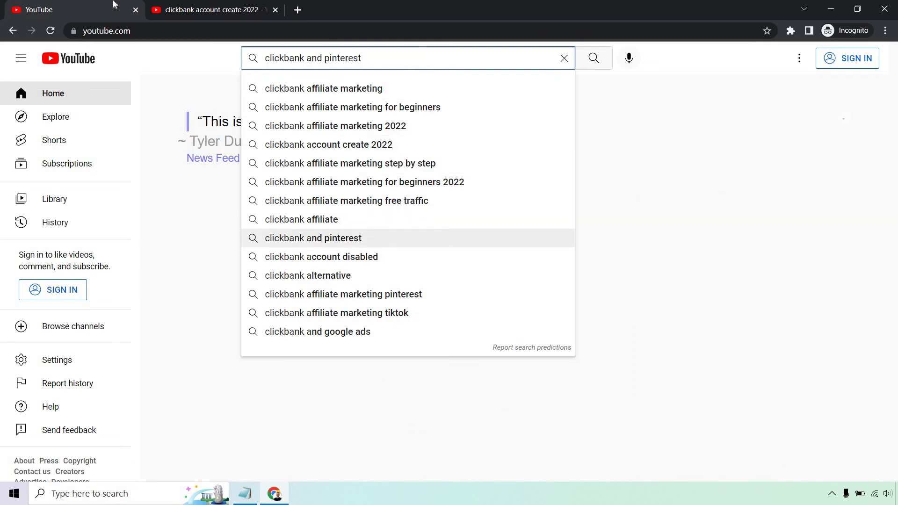
key(Up)
key(Up)
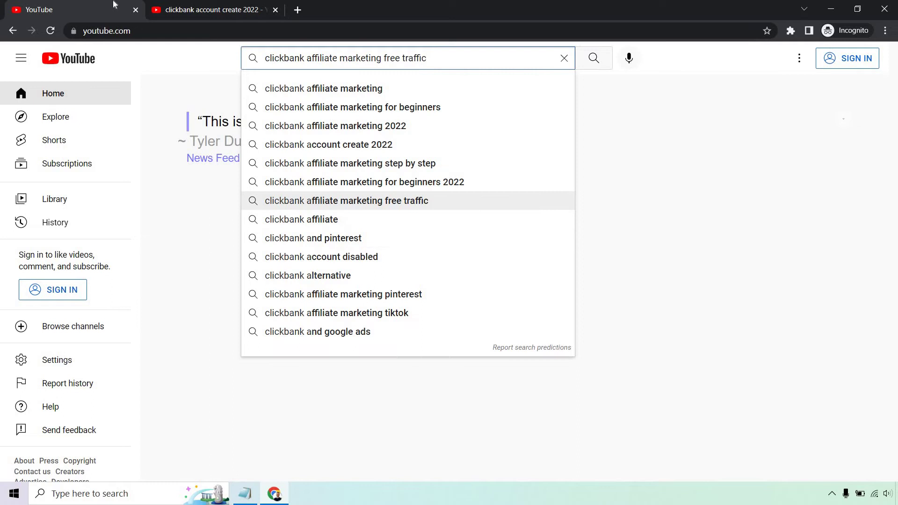
key(Up)
key(Up)
key(Up)
key(Up)
key(Up)
key(Up)
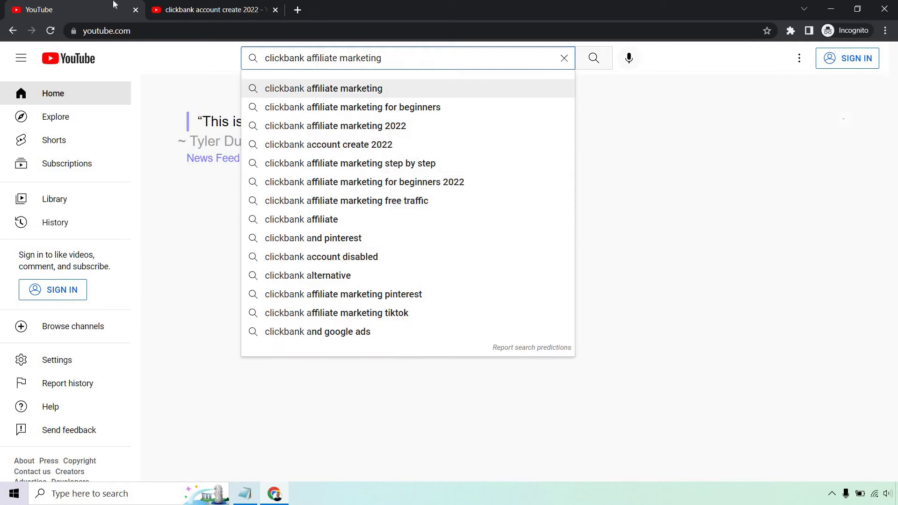
Try 'clickbank b', 'clickbank c' and 'clickbank d', then prefix the query as '*clickbank'
key(BackSpace)
key(BackSpace)
key(BackSpace)
key(BackSpace)
key(BackSpace)
key(BackSpace)
key(BackSpace)
key(BackSpace)
key(BackSpace)
key(BackSpace)
key(BackSpace)
key(BackSpace)
key(BackSpace)
key(BackSpace)
key(BackSpace)
key(BackSpace)
key(BackSpace)
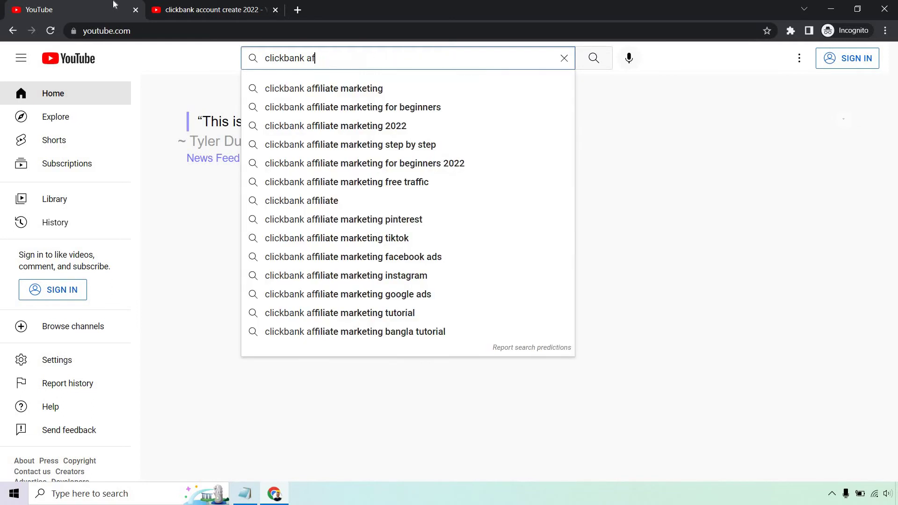
key(BackSpace)
key(BackSpace)
text(b)
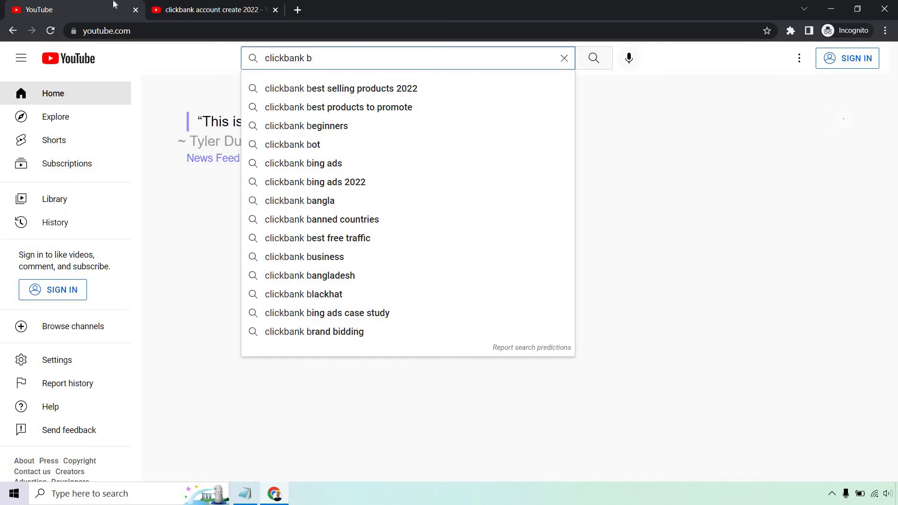
key(BackSpace)
text(c)
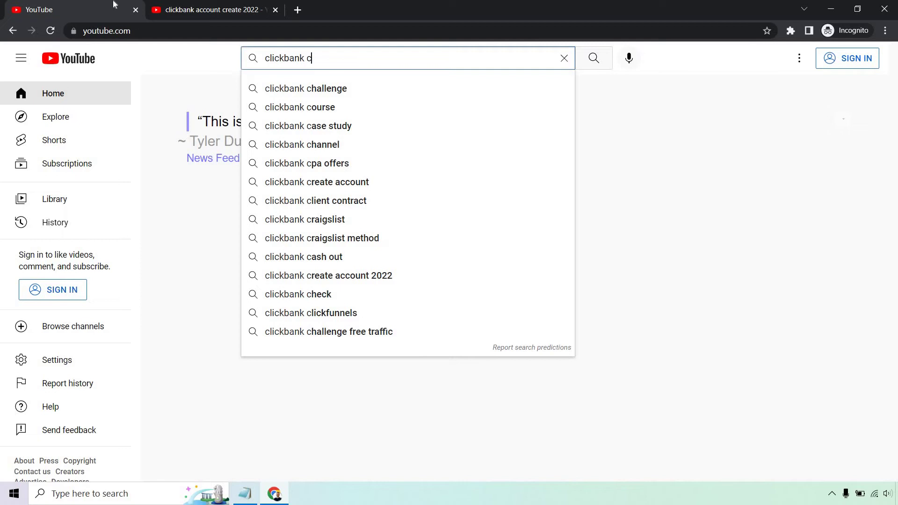
key(BackSpace)
text(d)
key(BackSpace)
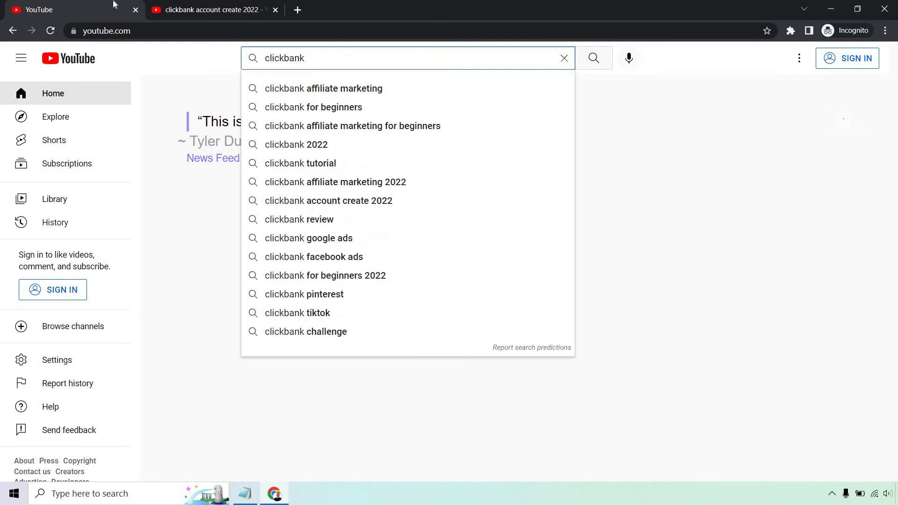
key(BackSpace)
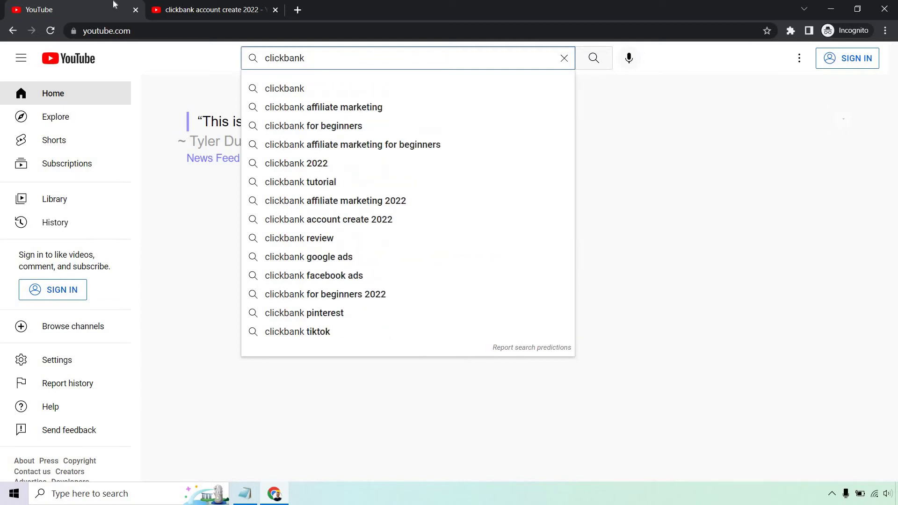
key(Home)
text(*)
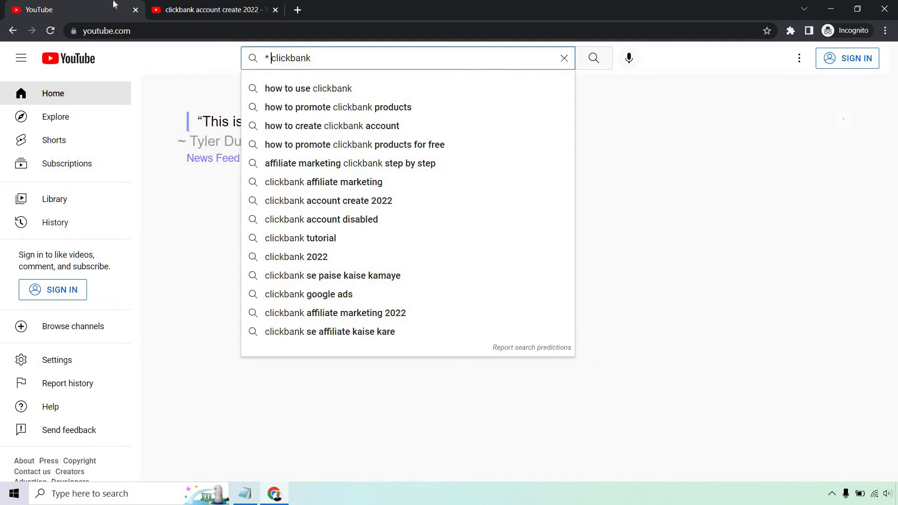
Cycle letters a through e before '* clickbank' to read suggestions, then clear the query
key(Home)
text(a)
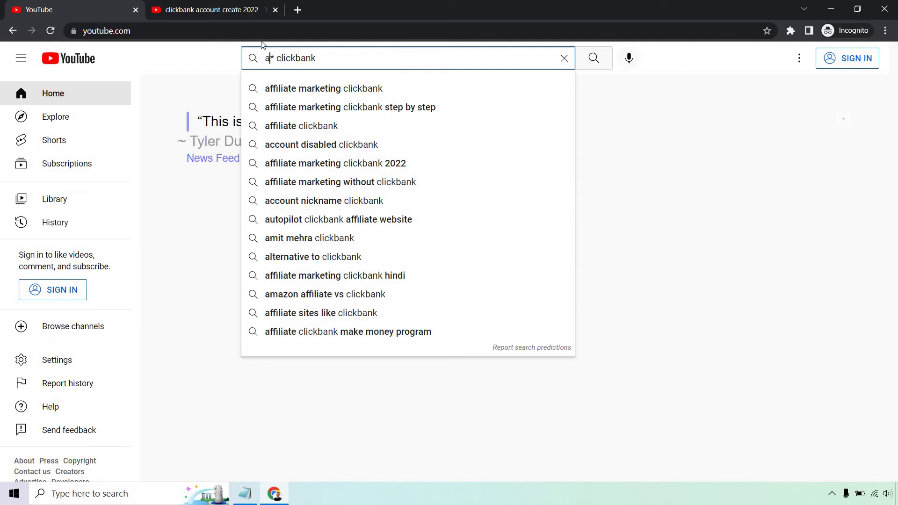
key(BackSpace)
text(b)
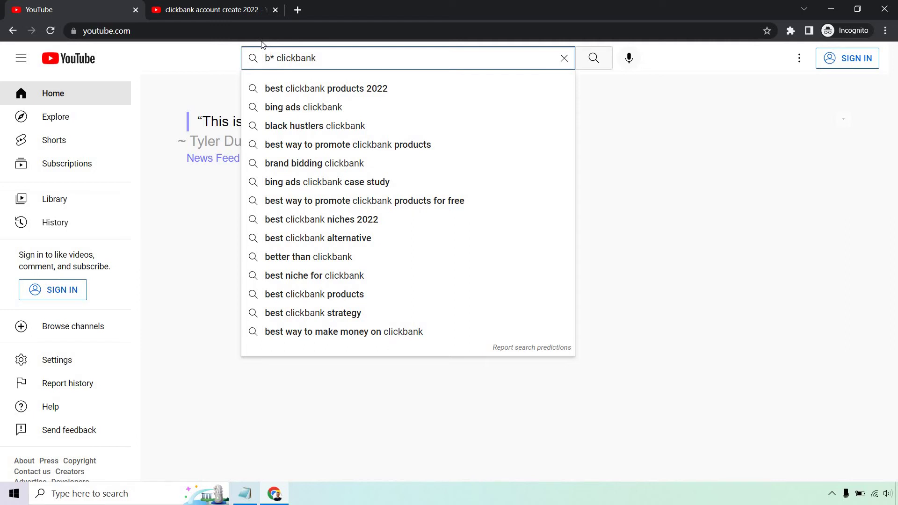
key(BackSpace)
text(c)
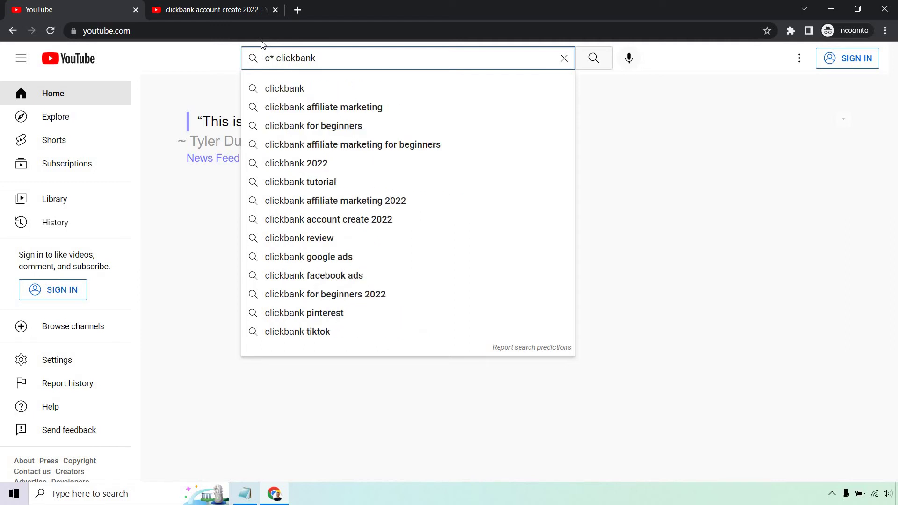
key(BackSpace)
text(d)
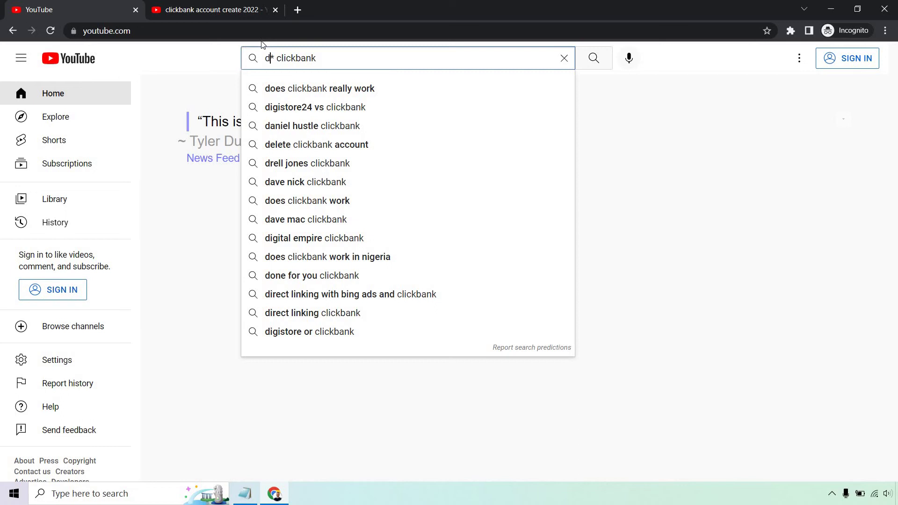
key(BackSpace)
text(e)
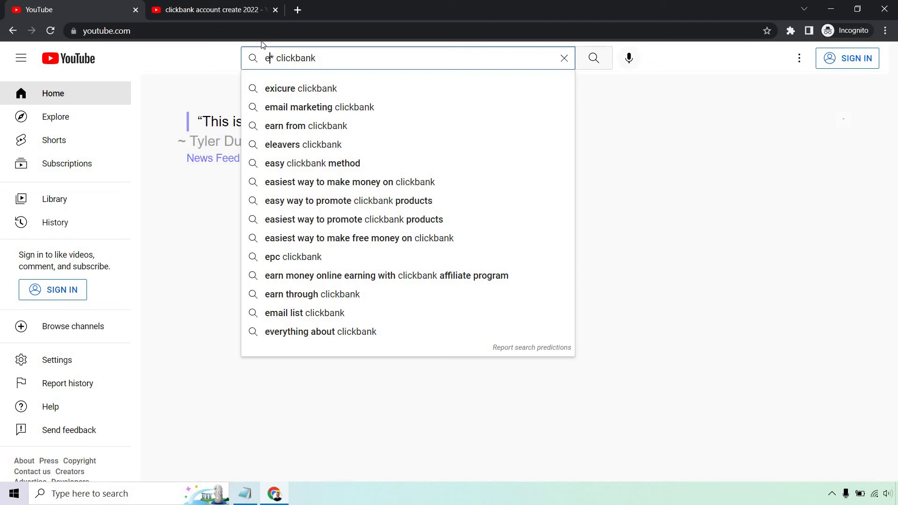
key(ctrl+a)
key(BackSpace)
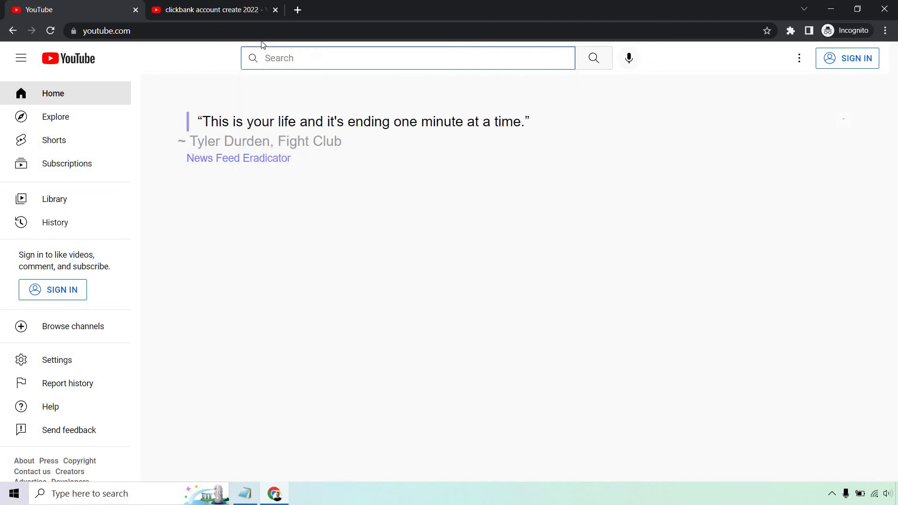
Enter 'tiktok a', then try letters b, d and c after tiktok to read suggestions
text(tiktok)
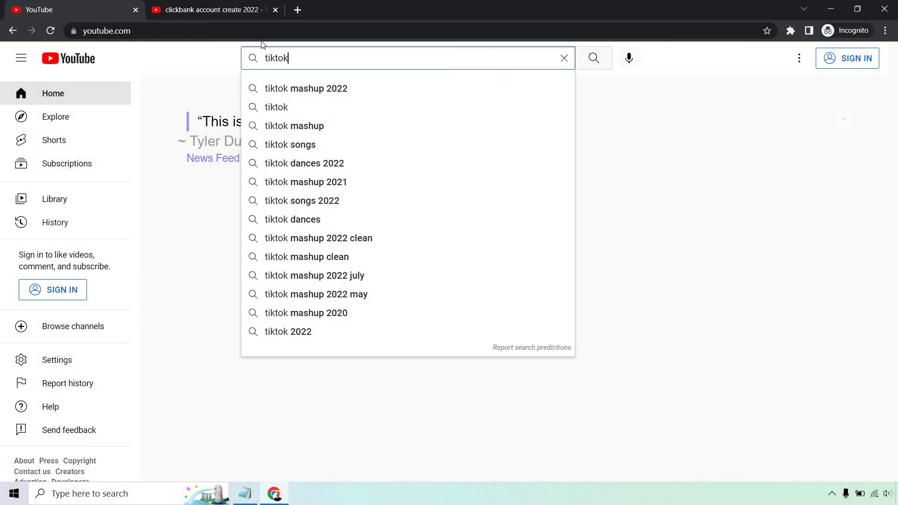
text( a)
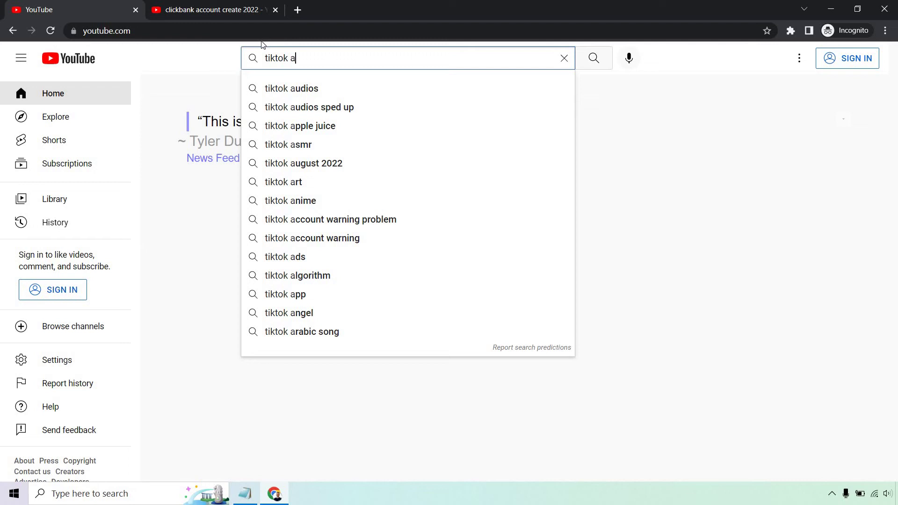
text(b)
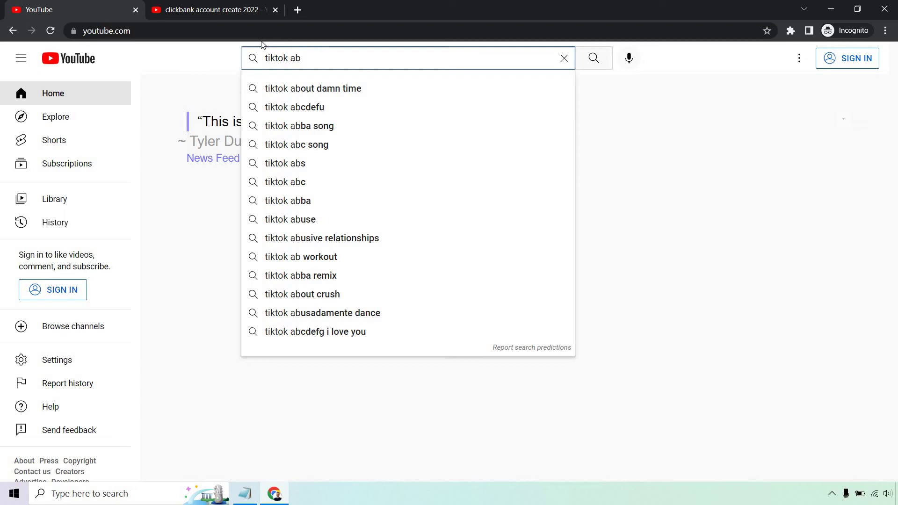
key(BackSpace)
text(d)
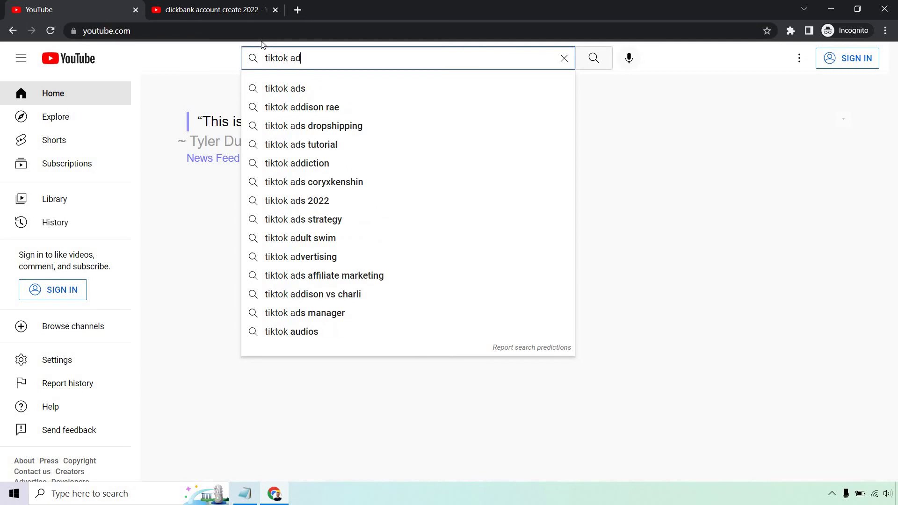
key(BackSpace)
key(BackSpace)
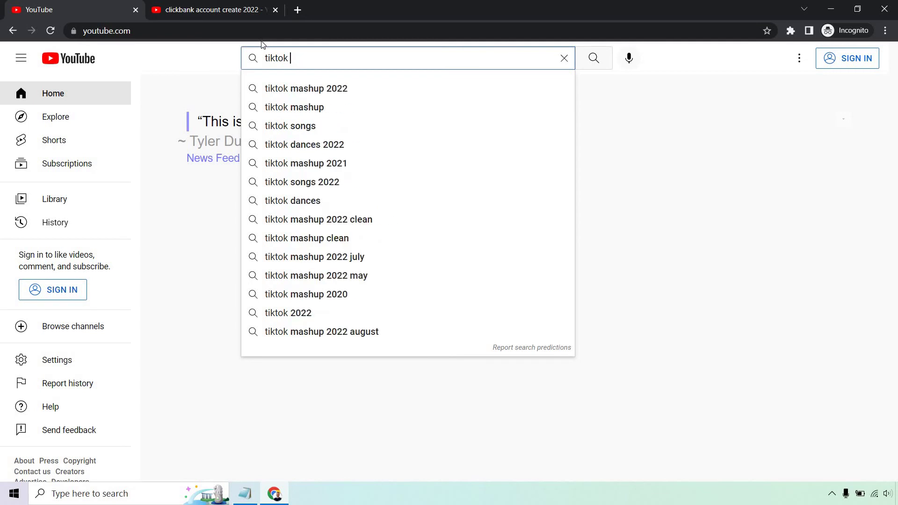
text(b)
key(BackSpace)
text(c)
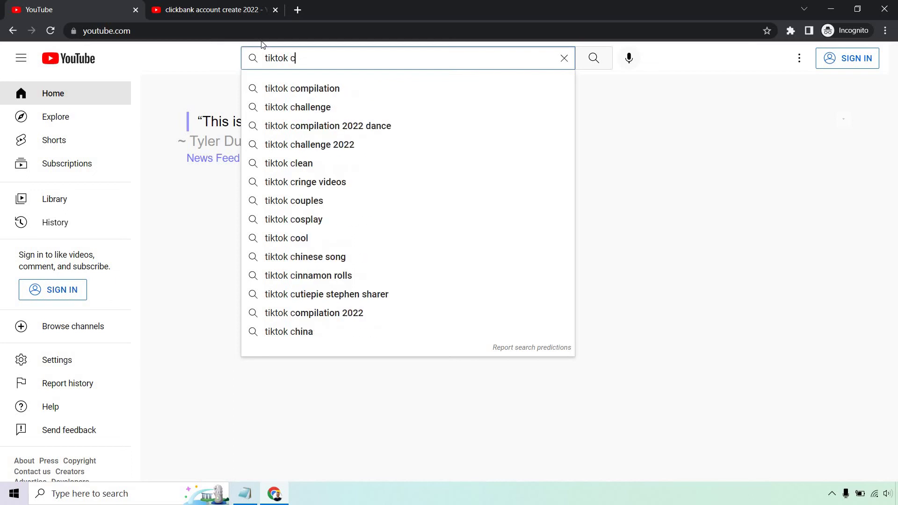
key(BackSpace)
key(BackSpace)
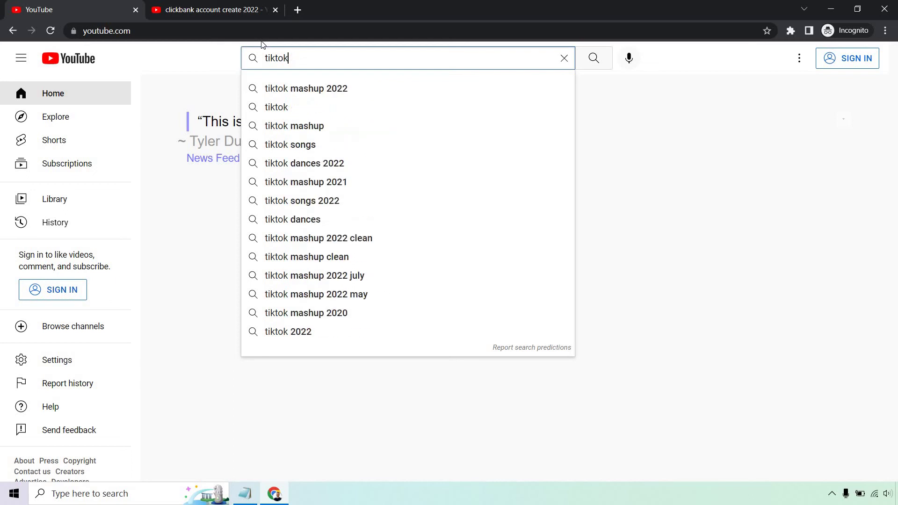
Try a '*a' wildcard prefix before tiktok, then remove it to leave plain 'tiktok'
key(Home)
text(*)
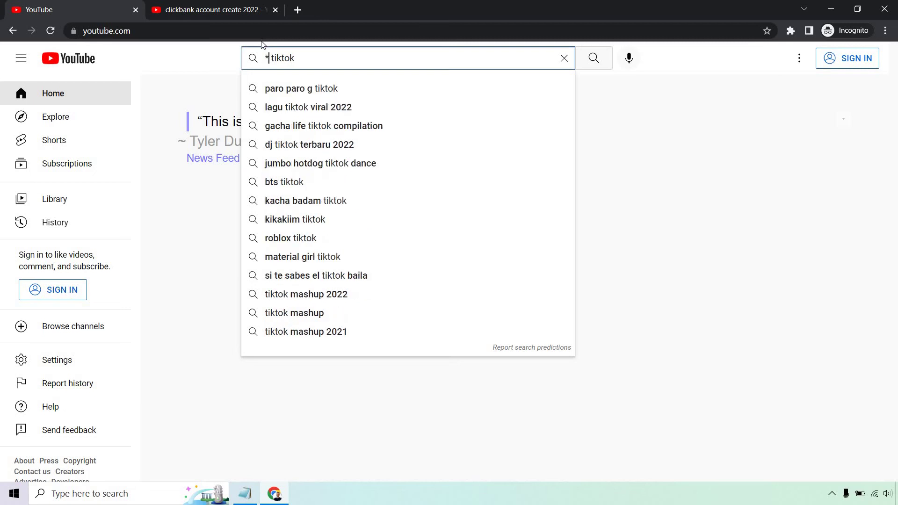
text(a)
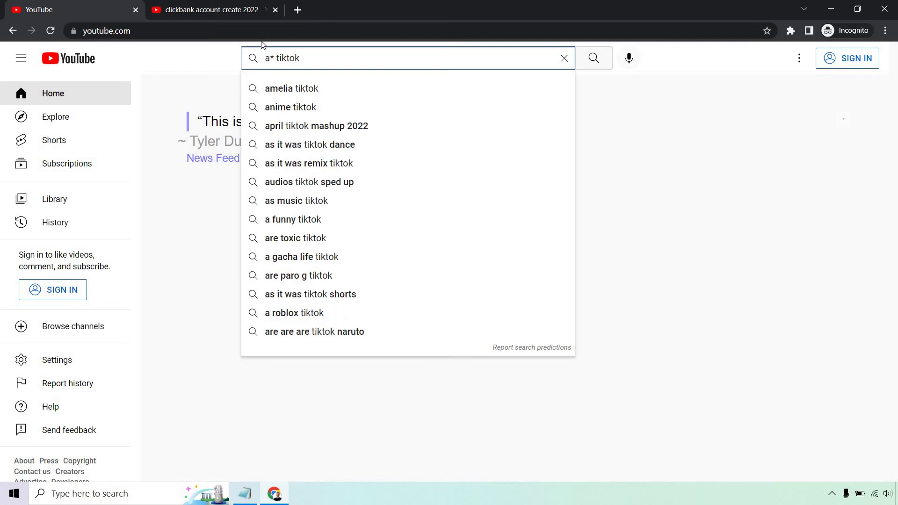
key(BackSpace)
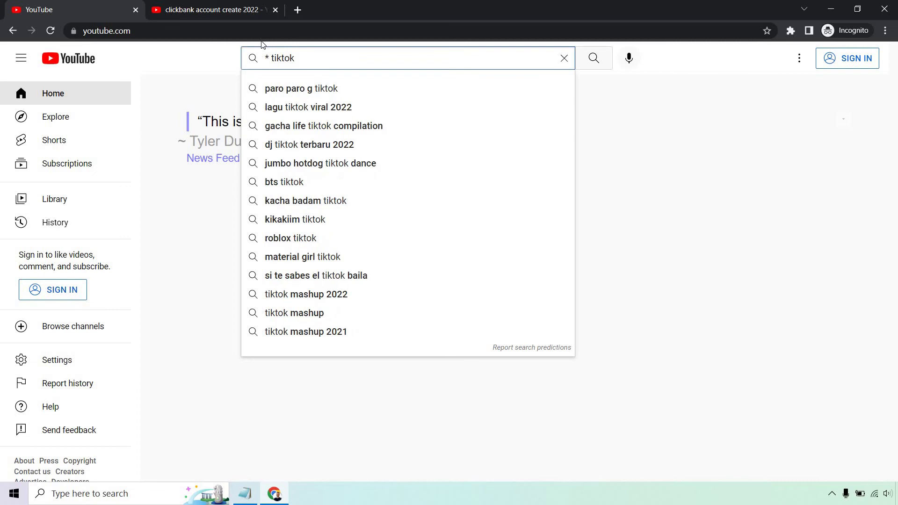
key(Delete)
key(Delete)
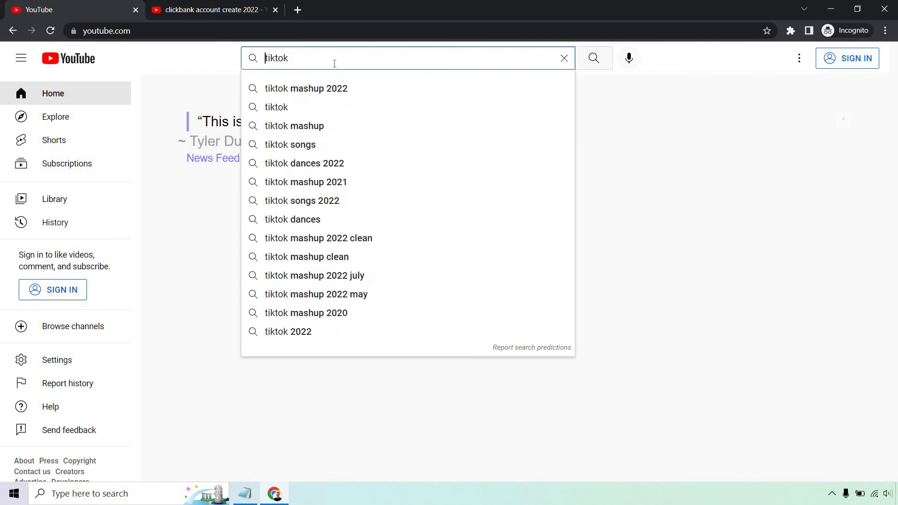
Extend the query to 'tiktok marketing' and append letters a through d, ending at 'tiktok marketing d'
click(335, 63)
text(soci)
key(BackSpace)
key(BackSpace)
key(BackSpace)
key(BackSpace)
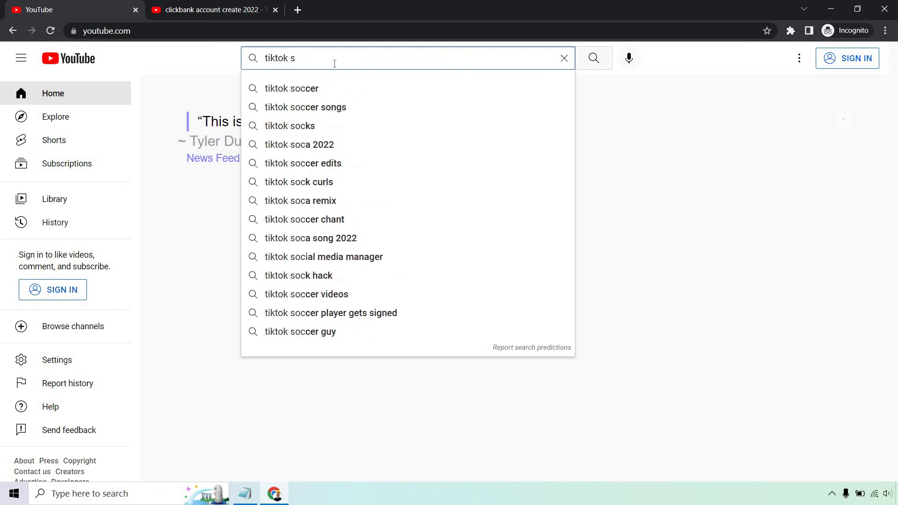
text(marketing)
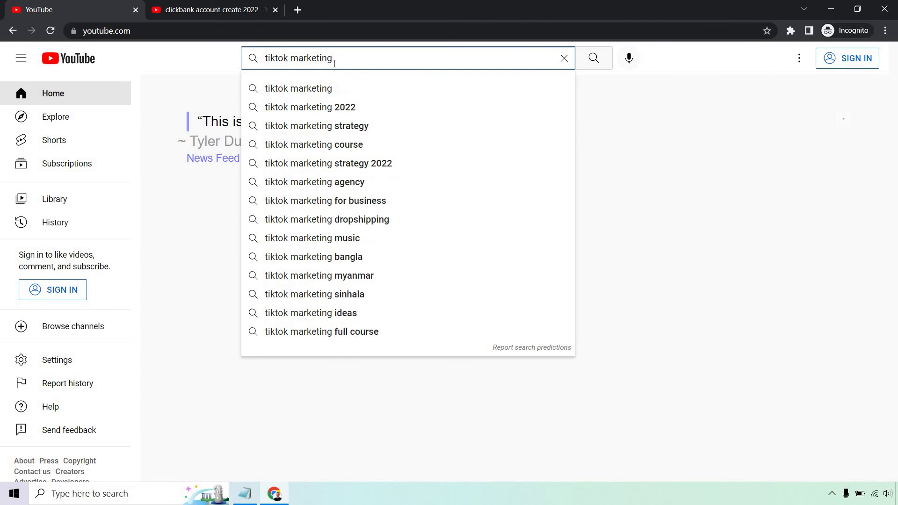
text( a)
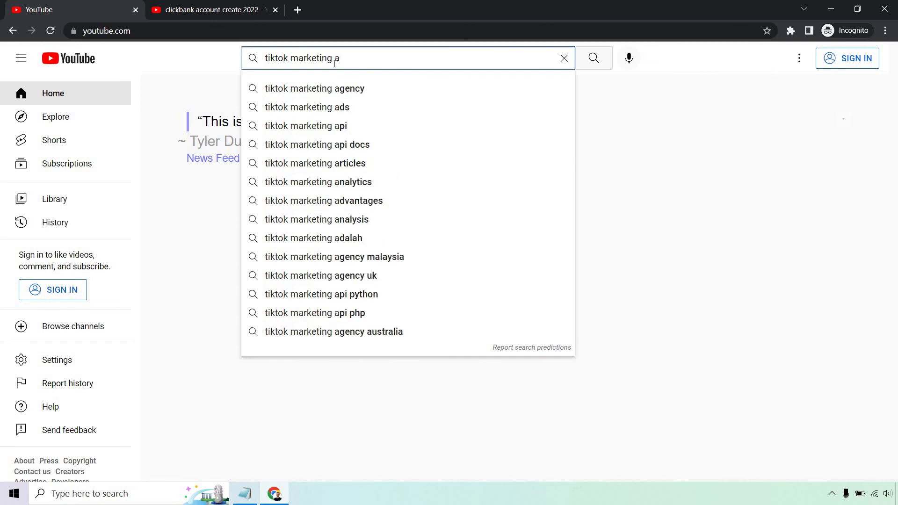
key(BackSpace)
text(b)
key(BackSpace)
text(c)
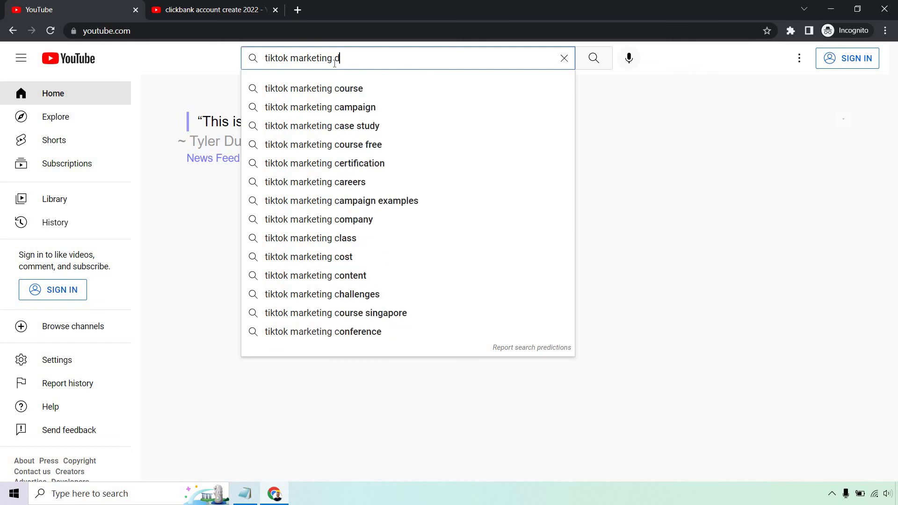
key(BackSpace)
text(d)
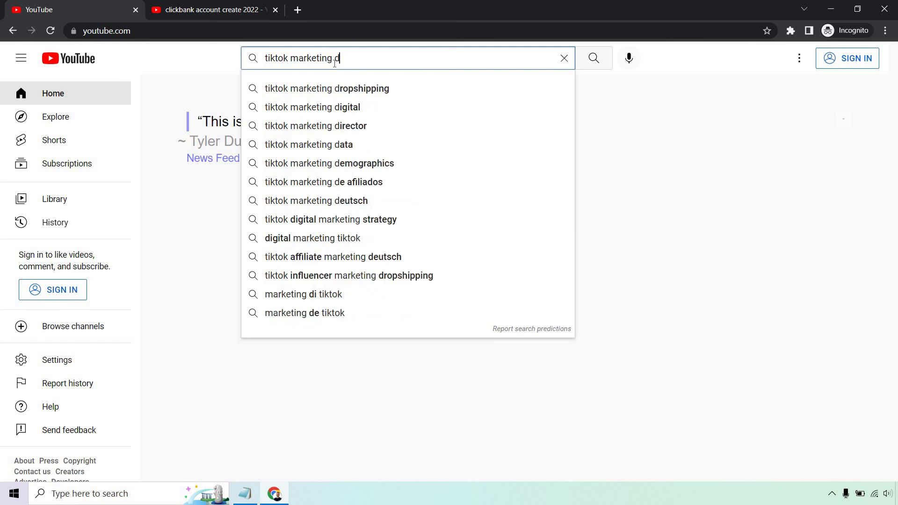